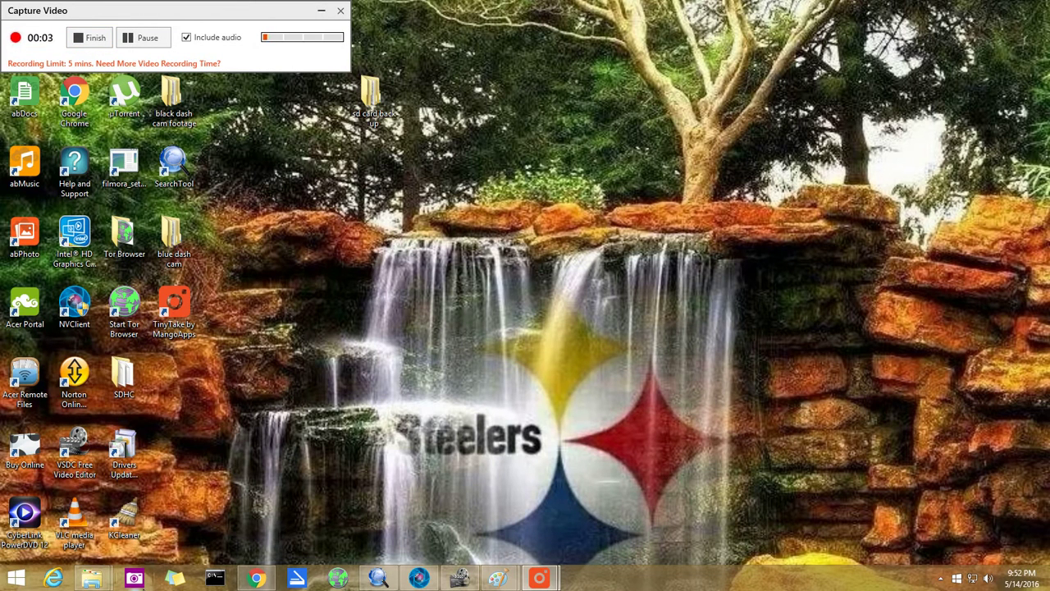
Bring This PC forward, dismiss the Facebook toast, and open the DVD RW Drive (D:) IPCC Cam
mouse_move(93, 585)
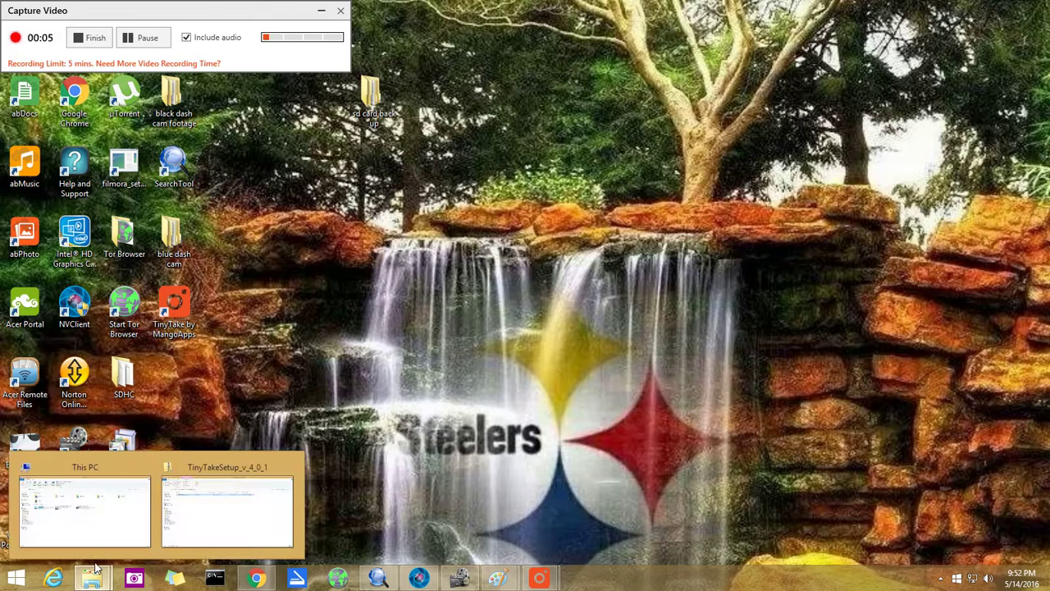
left_click(98, 534)
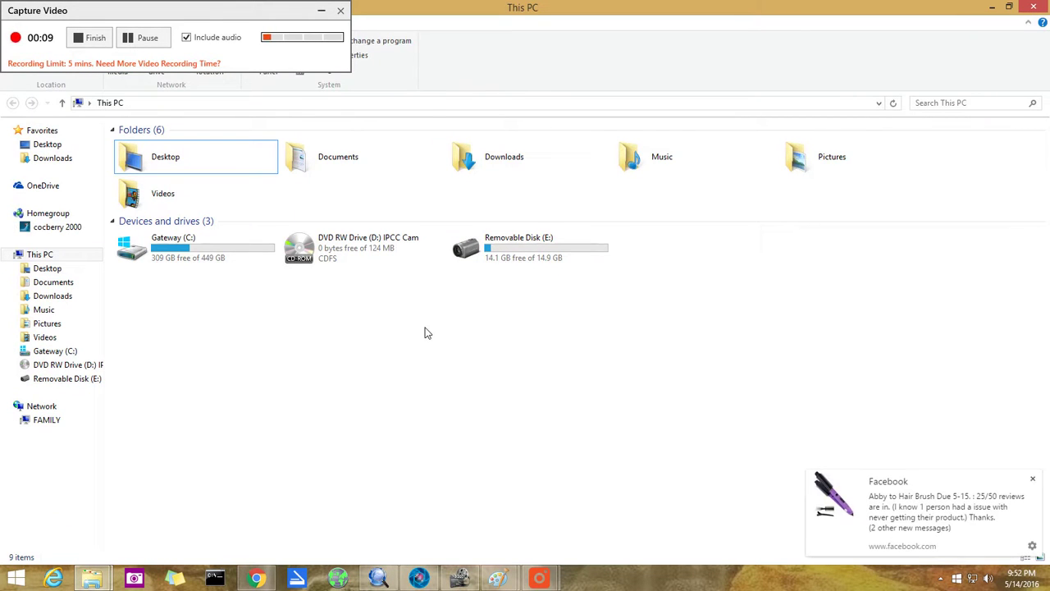
left_click(1032, 478)
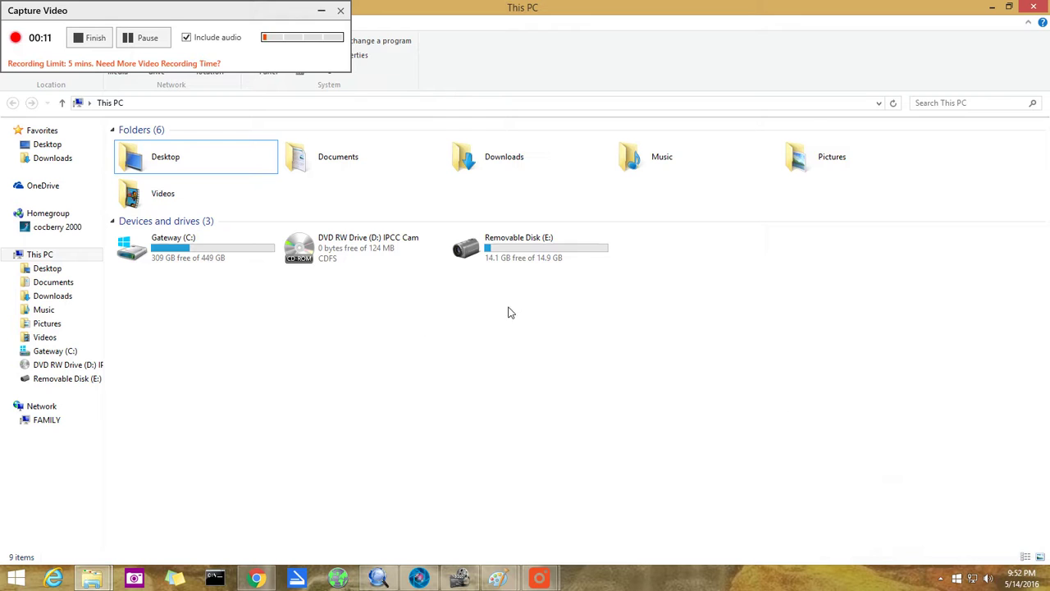
double_click(343, 248)
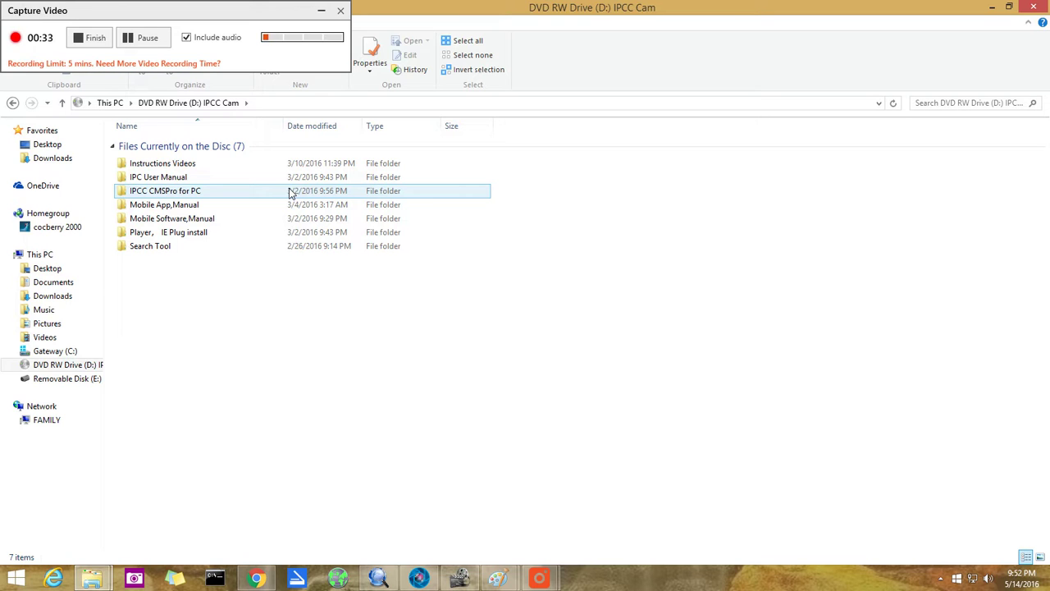
Open the IPCC CMSPro for PC folder on the disc and minimise the Explorer window
double_click(290, 192)
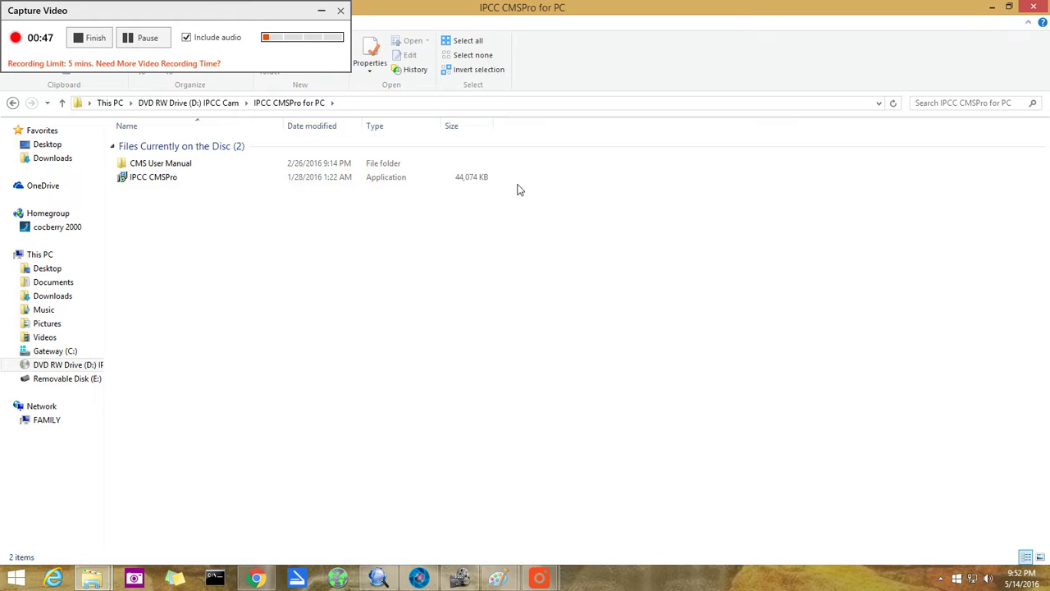
left_click(992, 6)
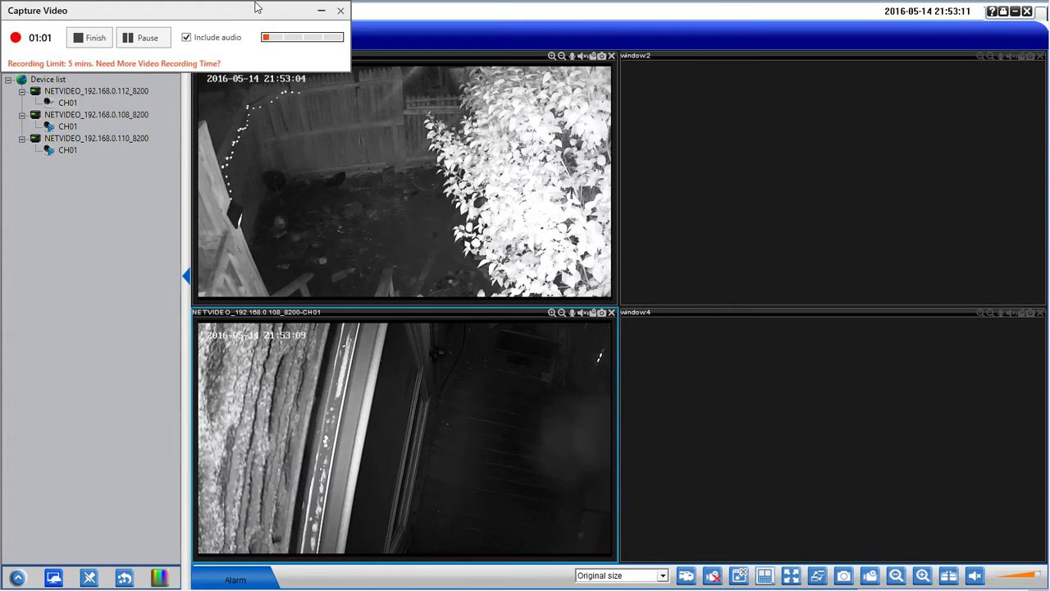
Move the Capture Video window aside and bring the client window with its live feeds forward
left_click_drag(258, 7, 891, 46)
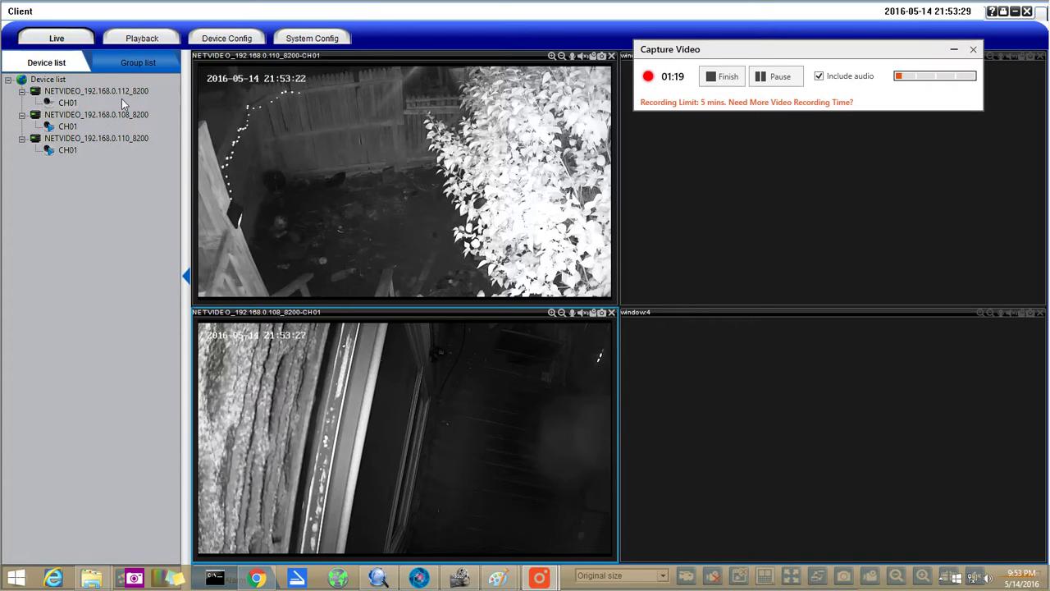
left_click(47, 68)
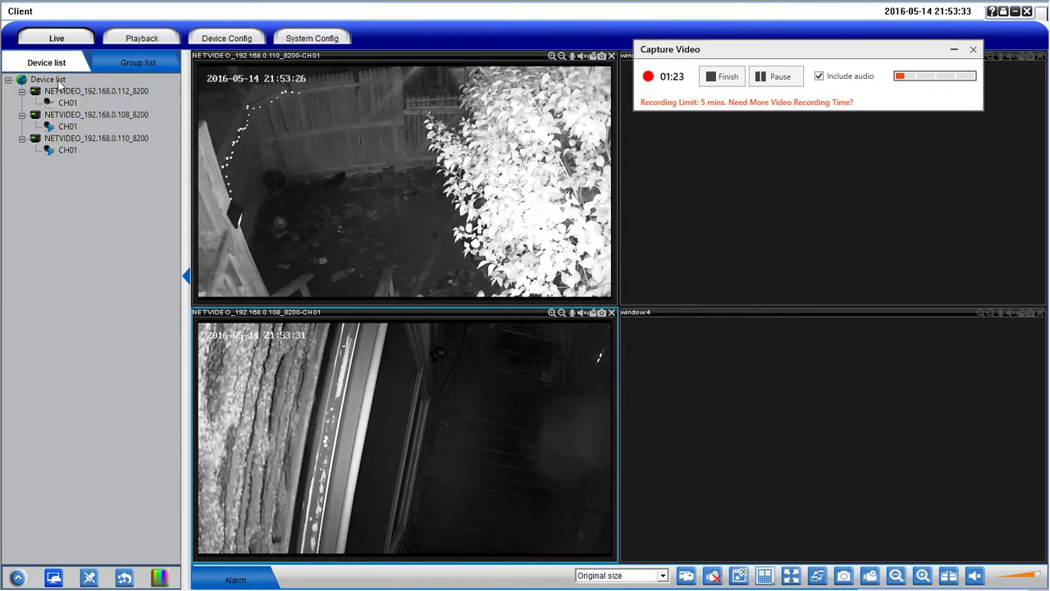
Search the LAN from Device Config and select the 192.168.0.108 camera row
left_click(215, 38)
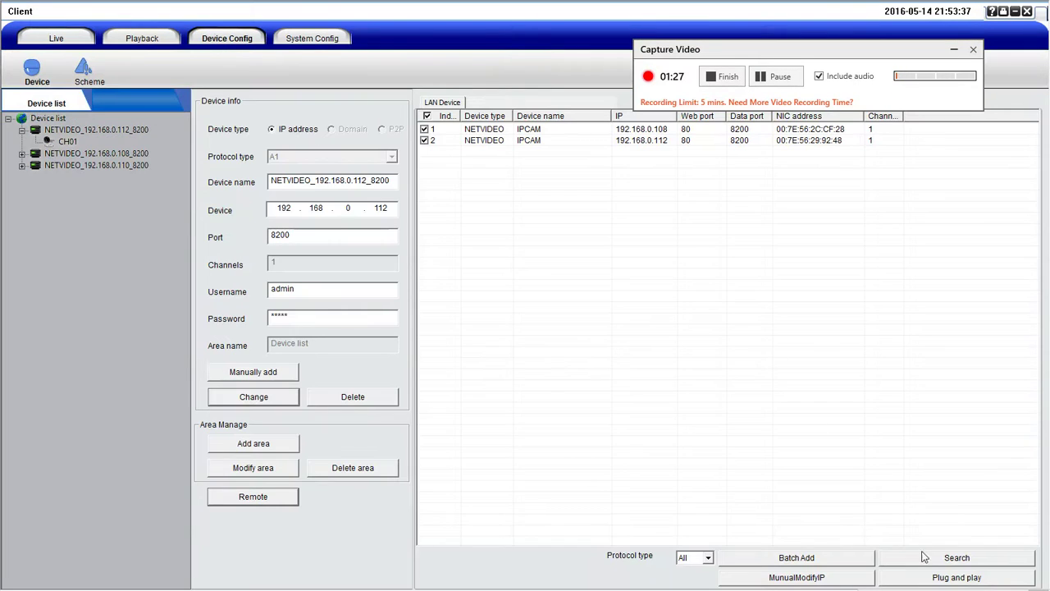
left_click(937, 559)
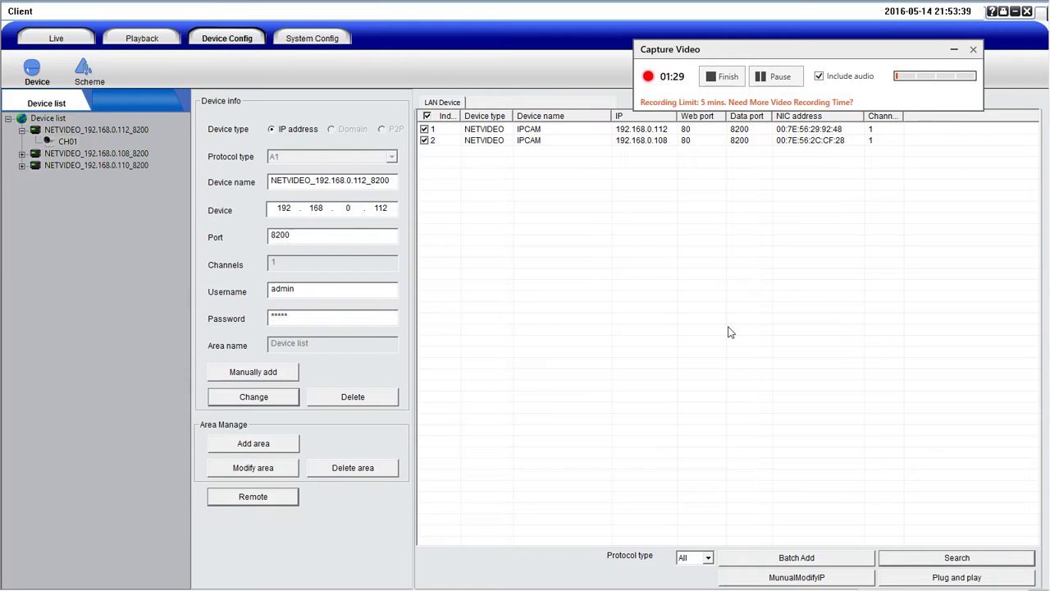
left_click(572, 143)
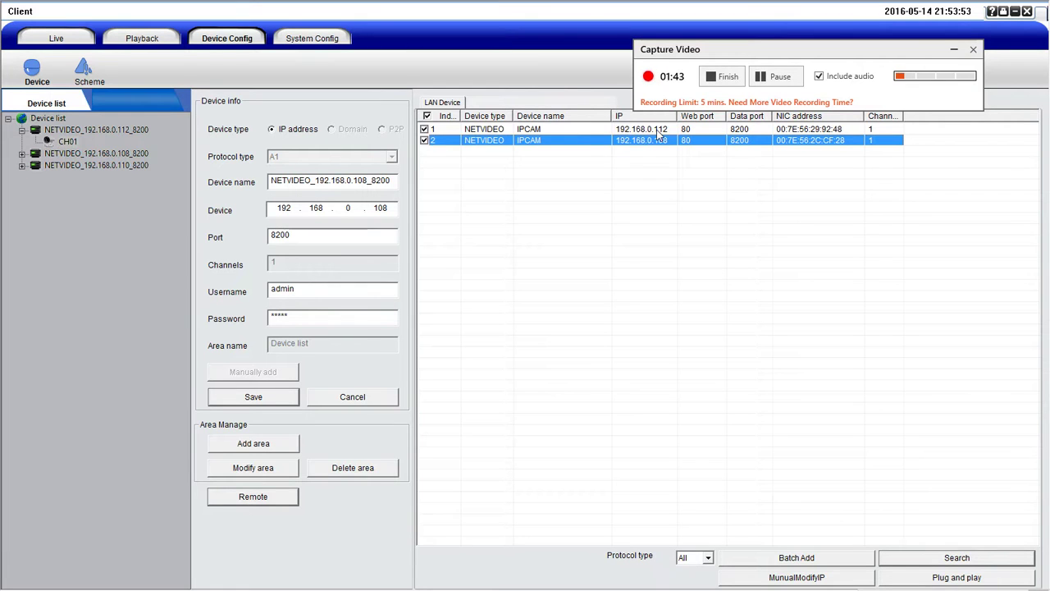
Open Remote settings for the NETVIDEO_192.168.0.112 camera from the device tree
left_click(141, 133)
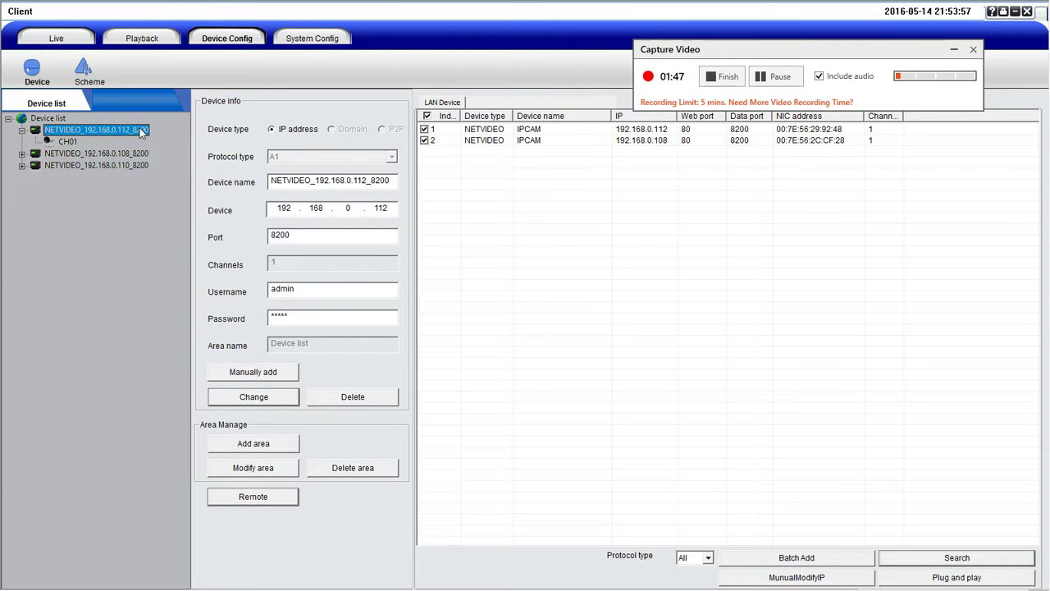
right_click(141, 133)
left_click(182, 136)
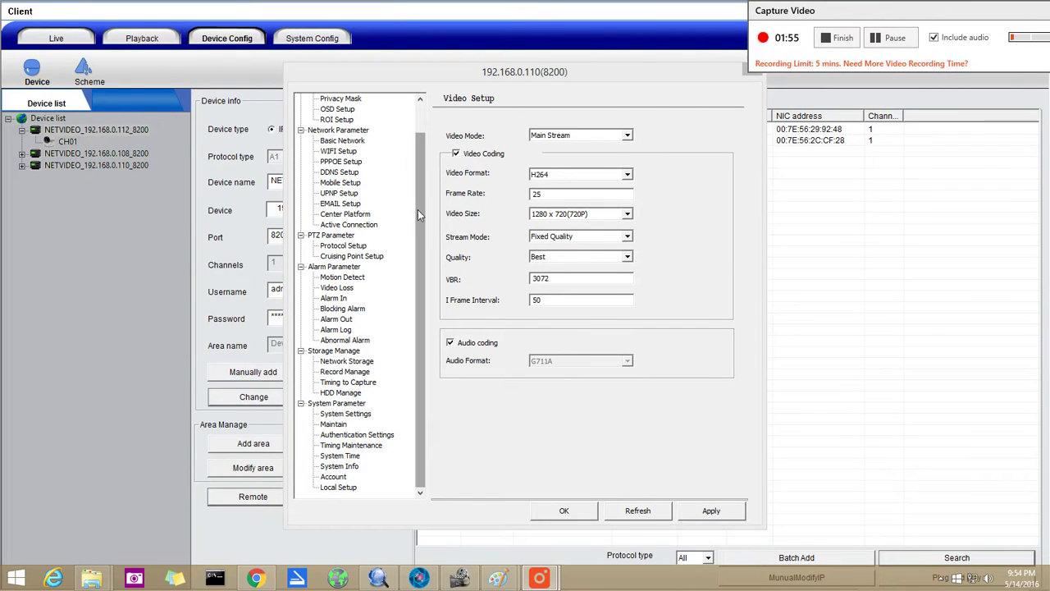
Scroll the settings tree up and show WIFI Setup under Network Parameter
left_click_drag(417, 215, 418, 185)
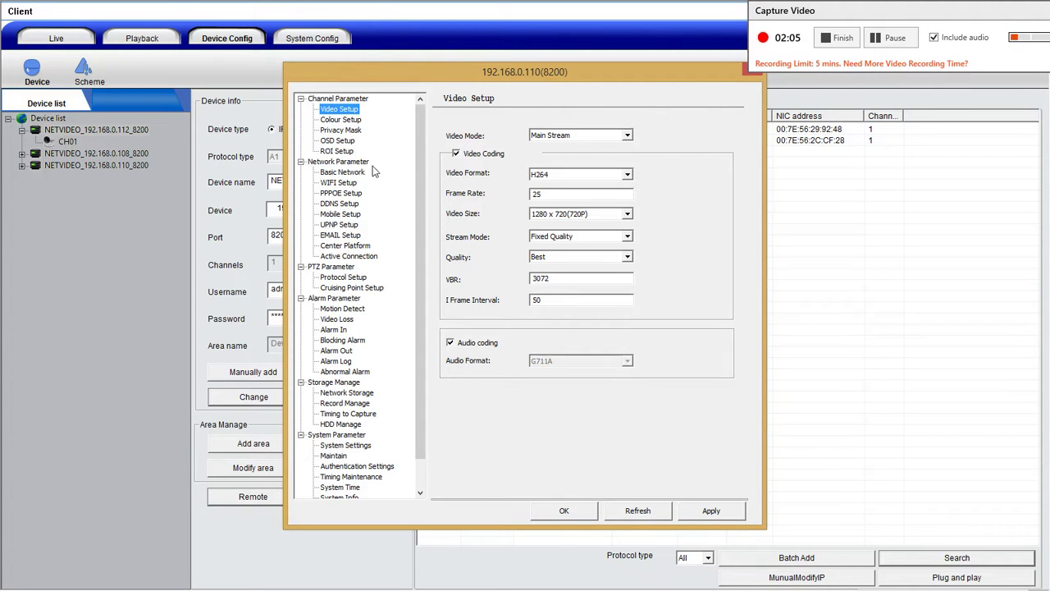
left_click(350, 183)
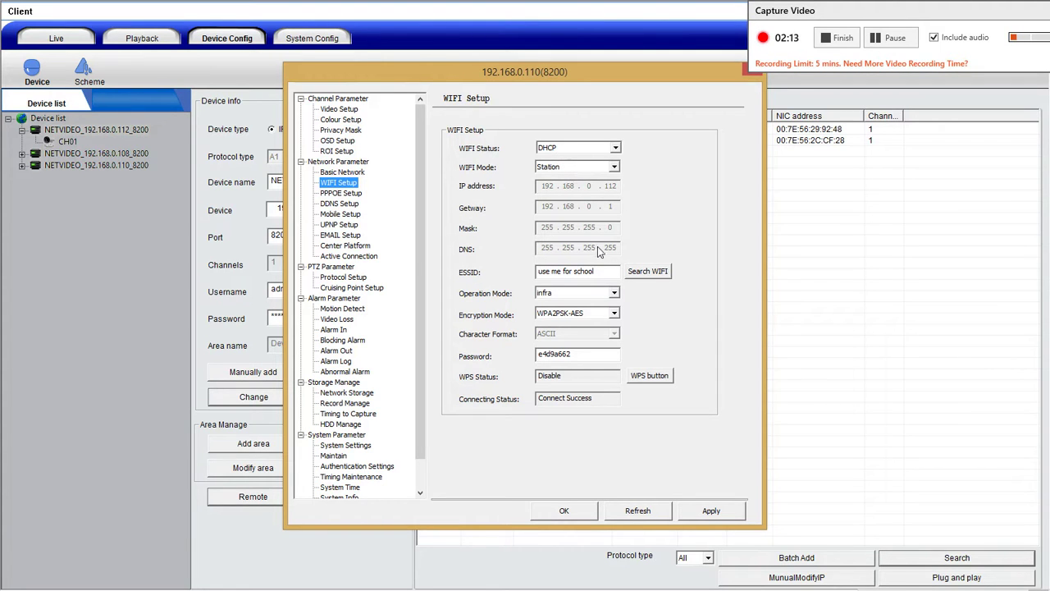
Search for nearby WiFi networks, close the network list, and nudge the settings window down-left
left_click(664, 273)
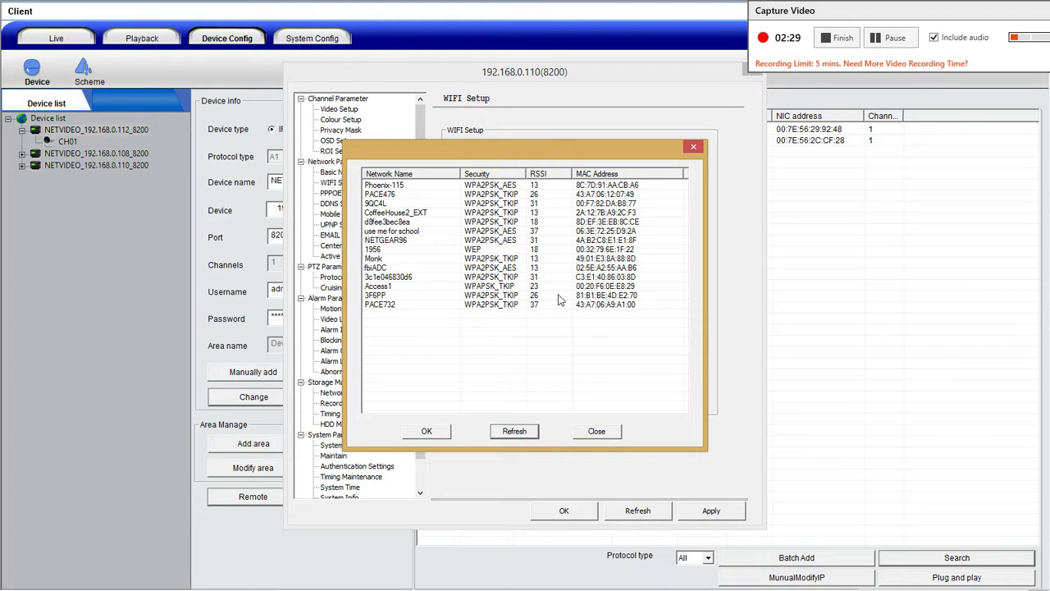
left_click(598, 432)
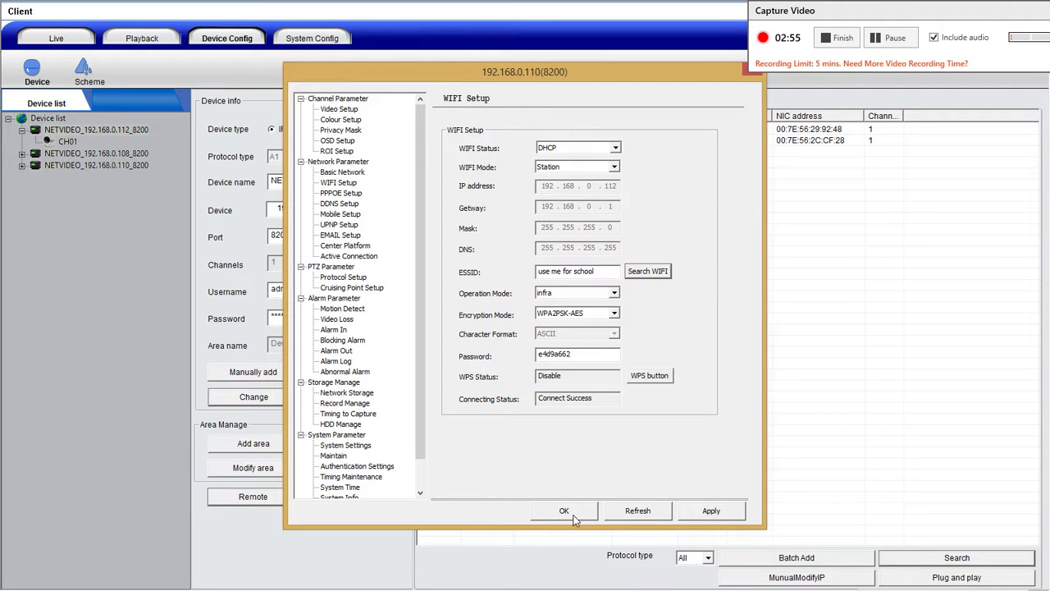
left_click_drag(759, 72, 744, 103)
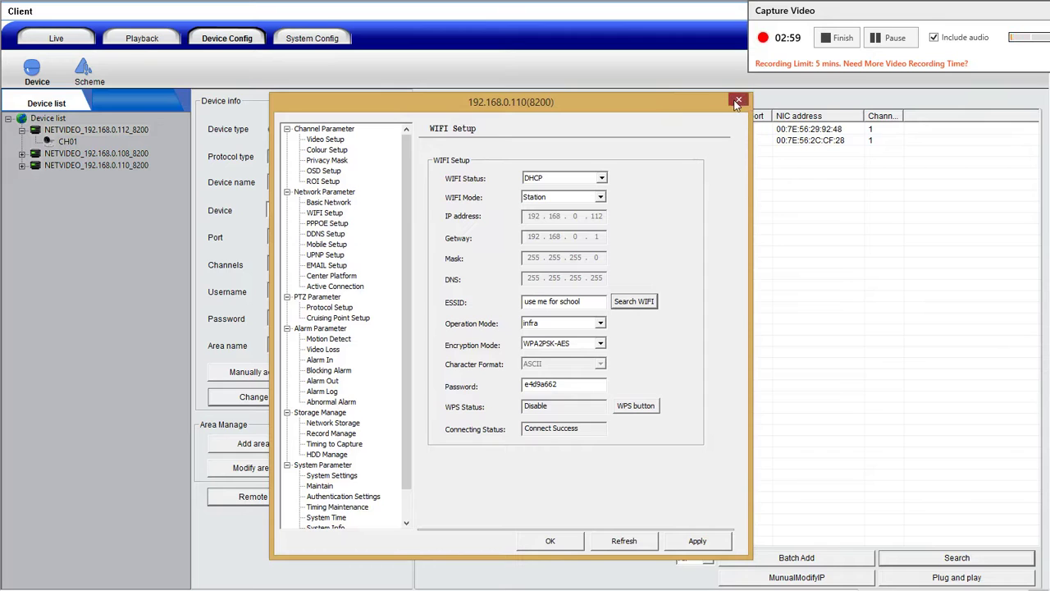
Close the WIFI Setup dialog and return to the Live view
left_click(737, 102)
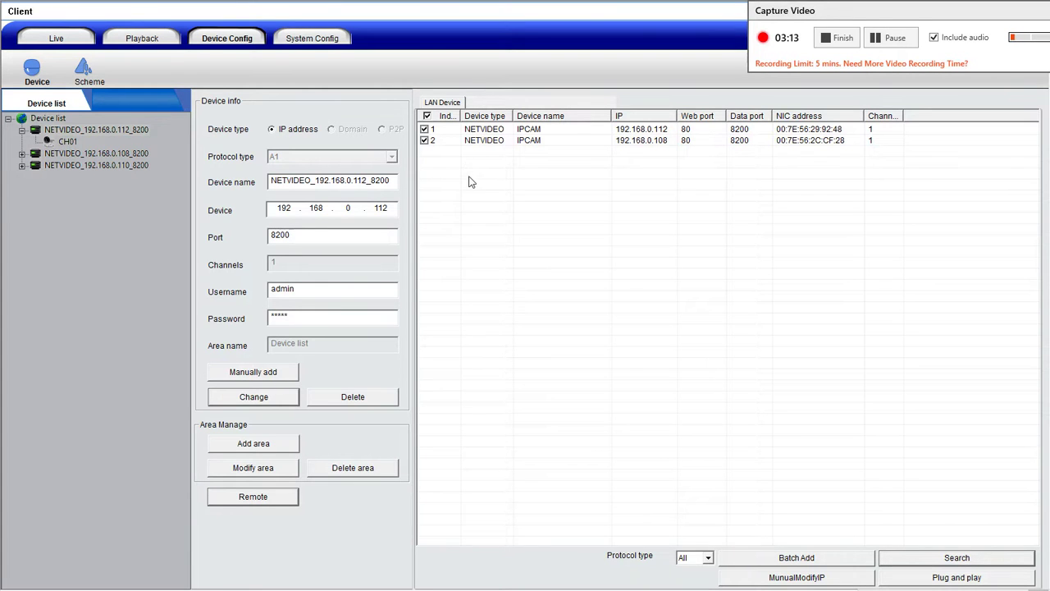
left_click(58, 39)
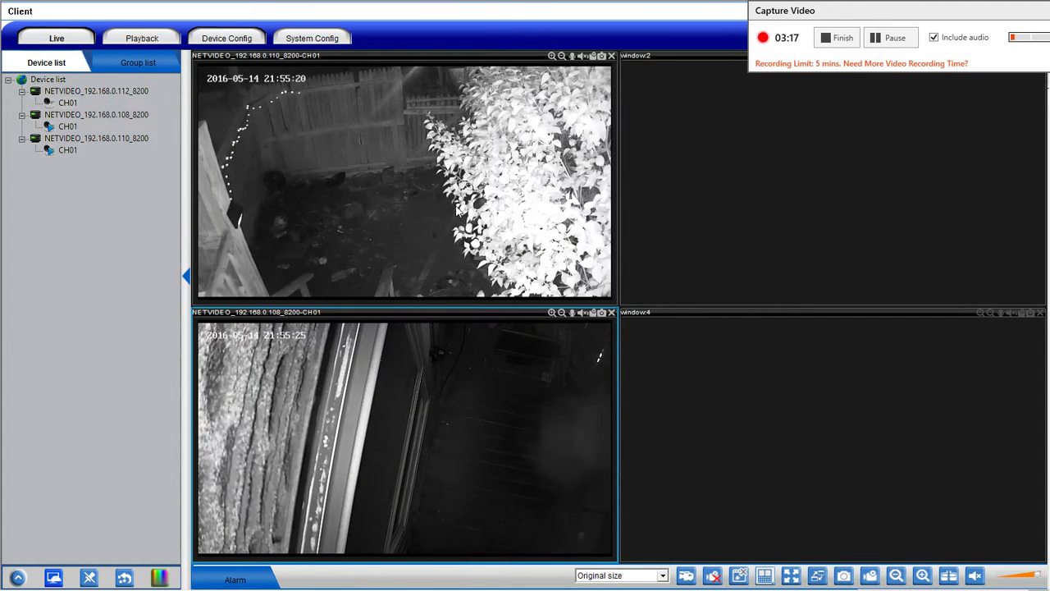
Enlarge the 108 camera feed, then restore the four-pane display layout
double_click(414, 468)
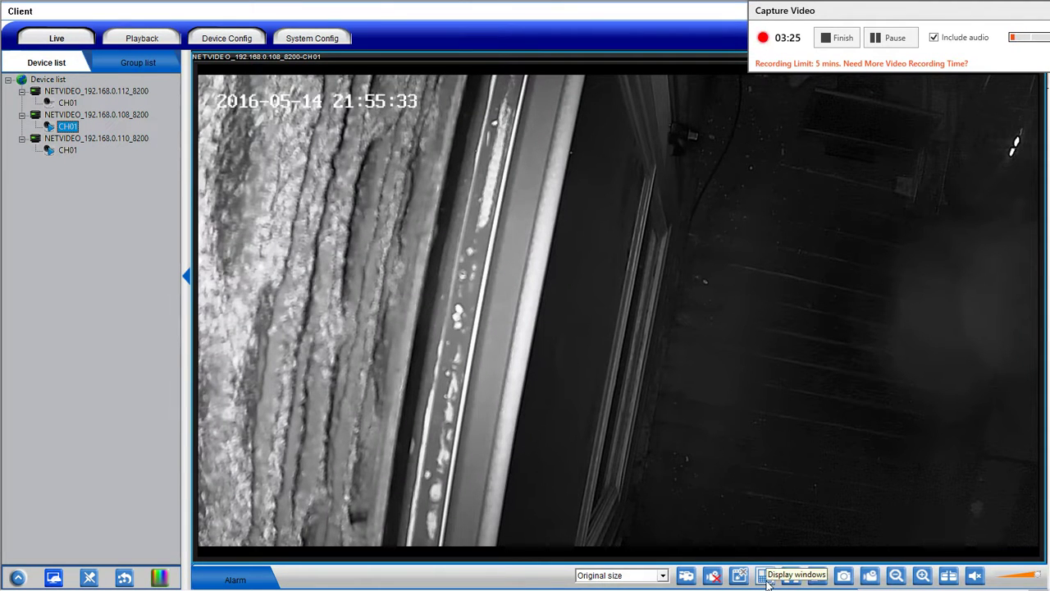
left_click(765, 576)
left_click(791, 551)
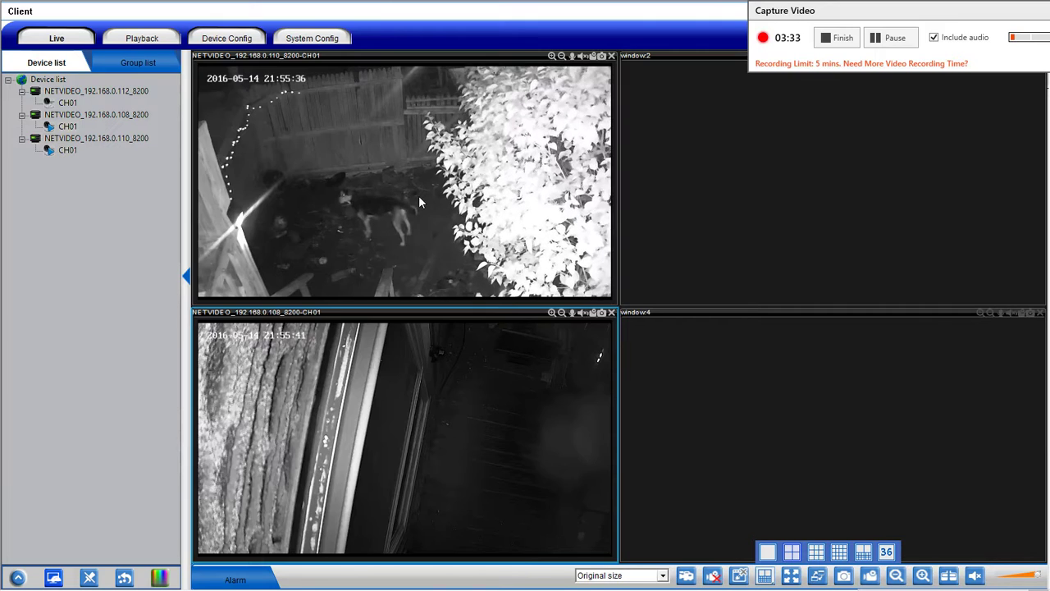
Show camera 192.168.0.110 full-size and take a snapshot of its feed
left_click(418, 196)
double_click(418, 196)
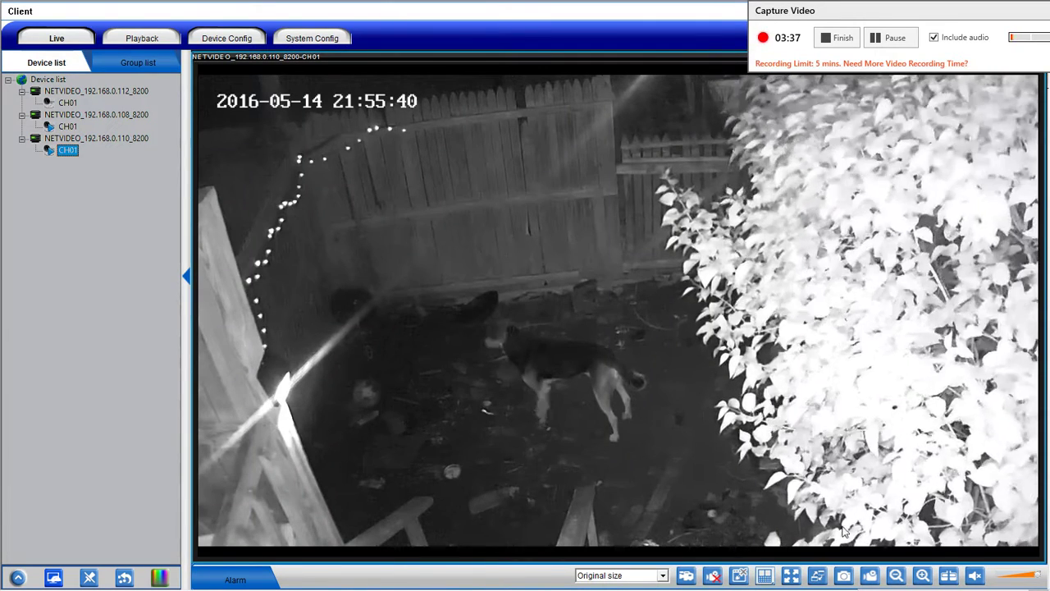
left_click(844, 577)
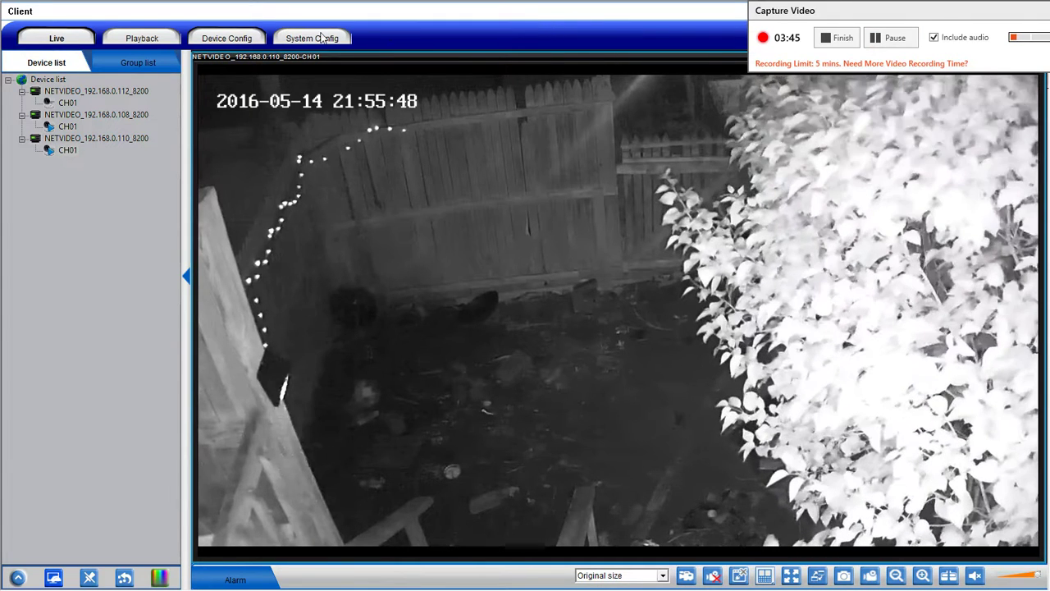
Open System Config and inspect the Record download path, cancelling the folder picker unchanged
left_click(321, 39)
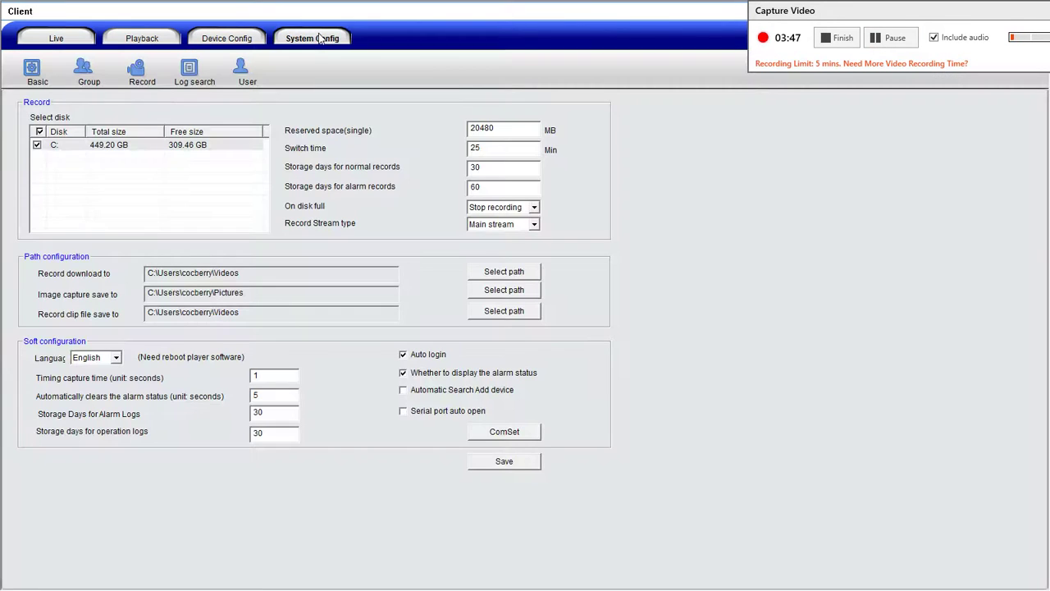
left_click(482, 275)
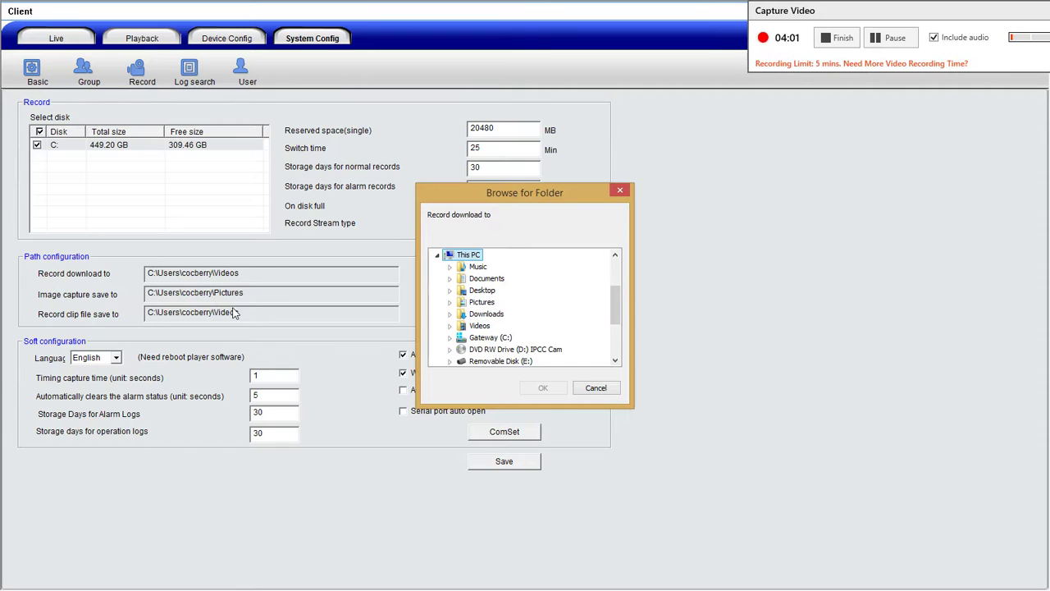
left_click(595, 388)
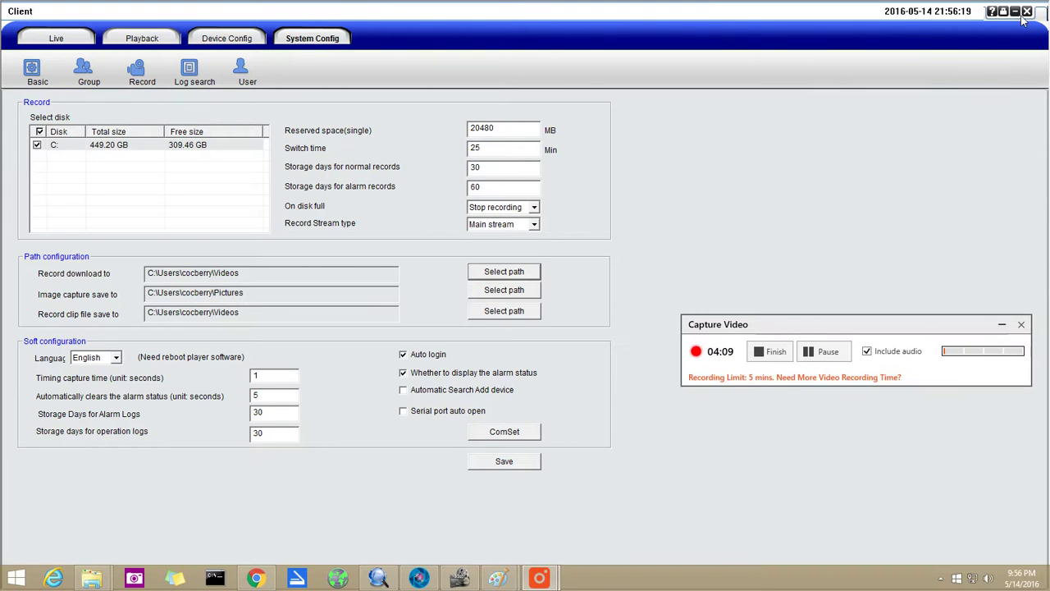
Close the camera client and open the Pictures folder in File Explorer
left_click(1025, 12)
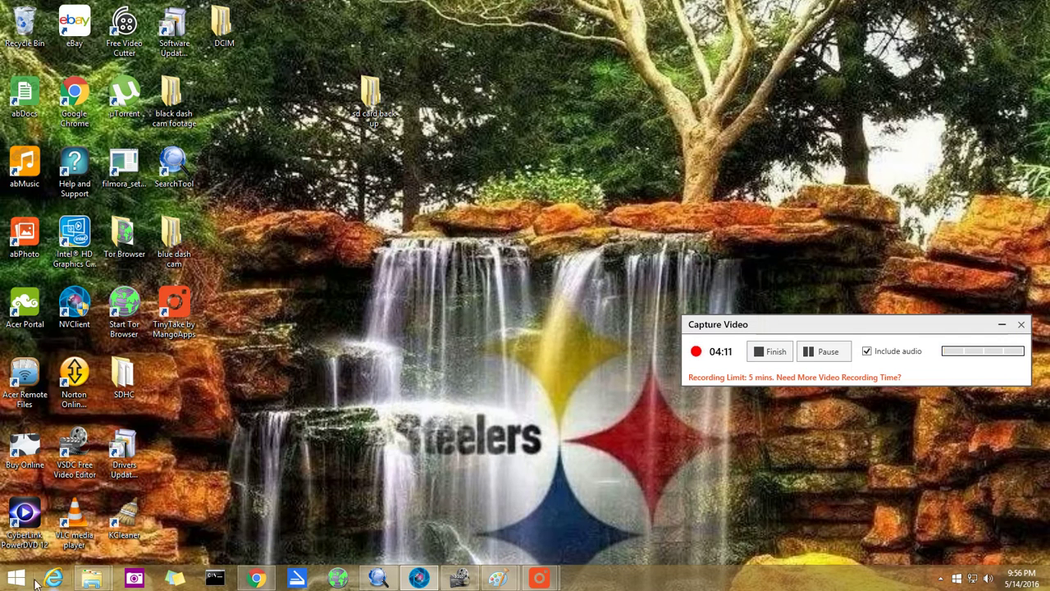
mouse_move(92, 579)
left_click(81, 509)
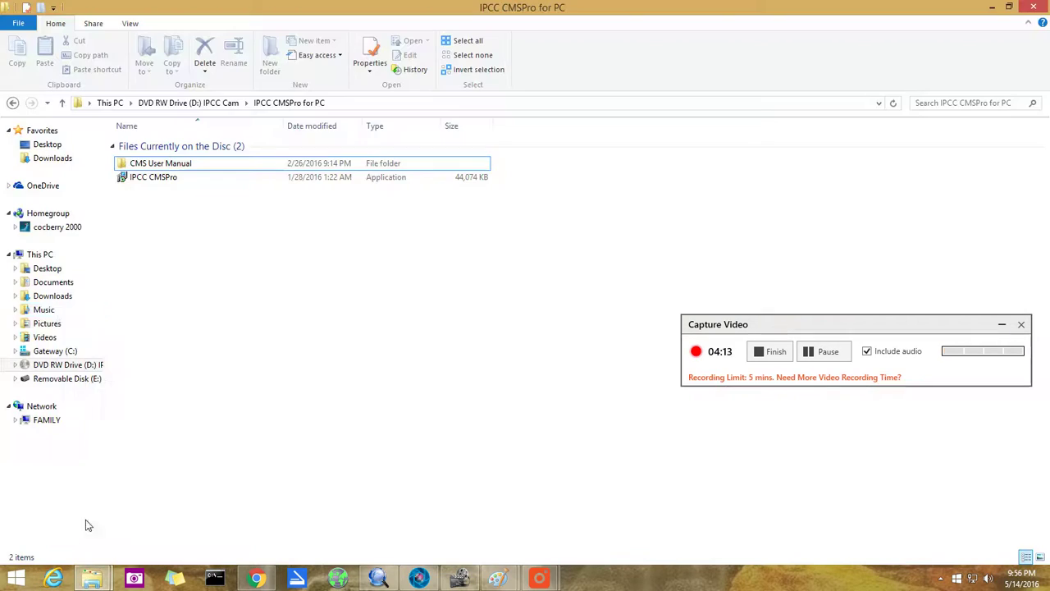
left_click(60, 327)
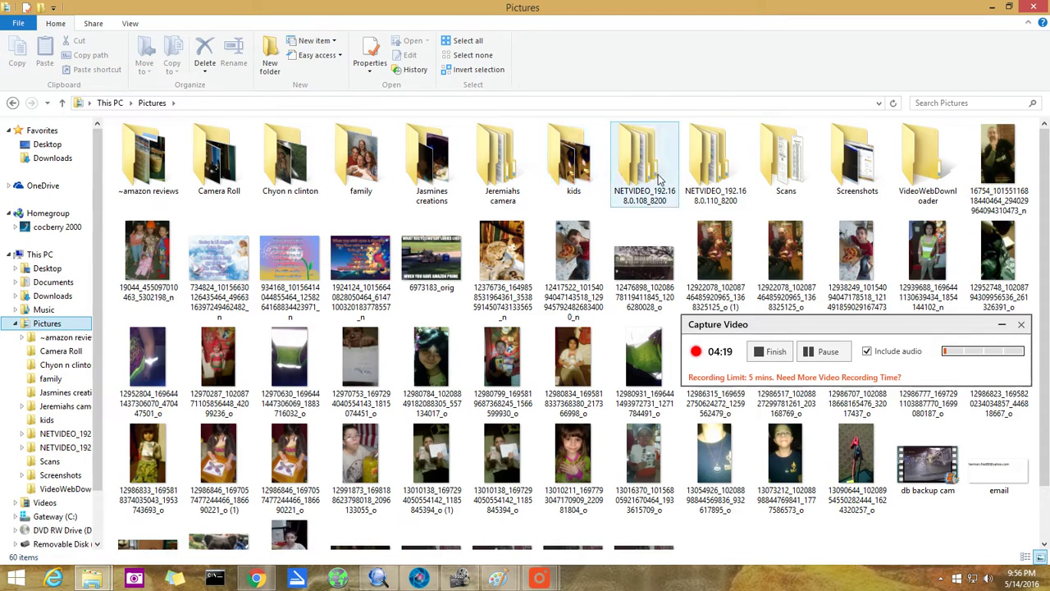
View snapshot 21_55_50_085 in NETVIDEO_192.168.0.110_8200 > 2016-05-14 > P_01, then go to Videos
left_click(694, 173)
double_click(694, 173)
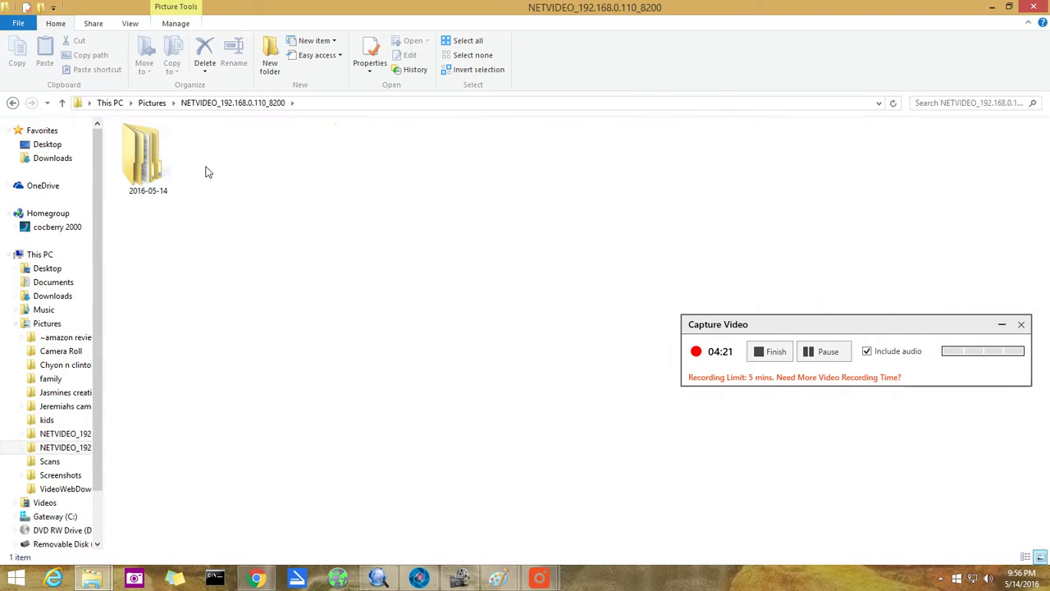
double_click(152, 164)
double_click(160, 175)
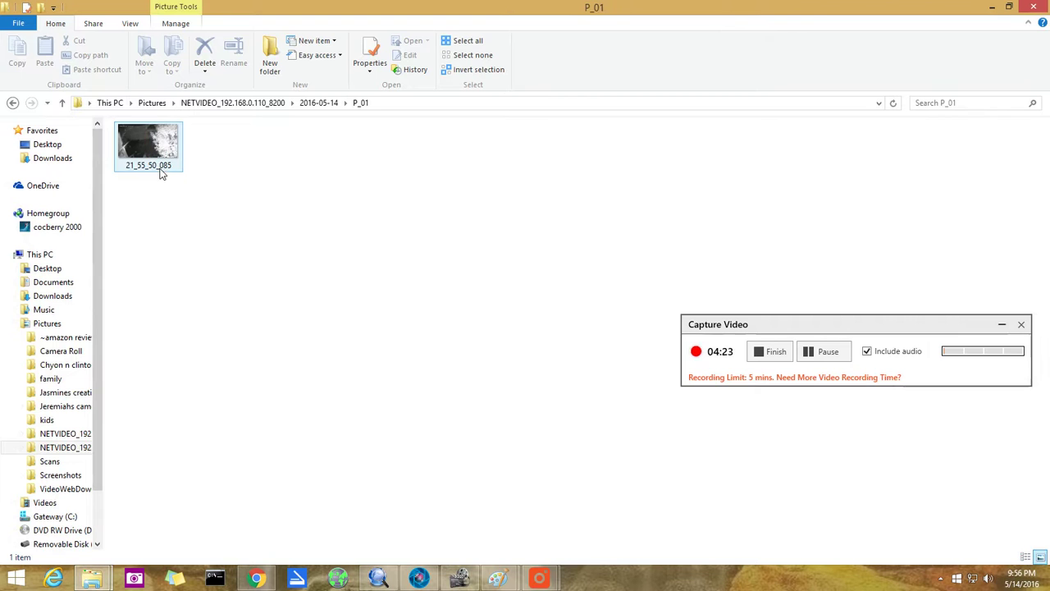
left_click(178, 155)
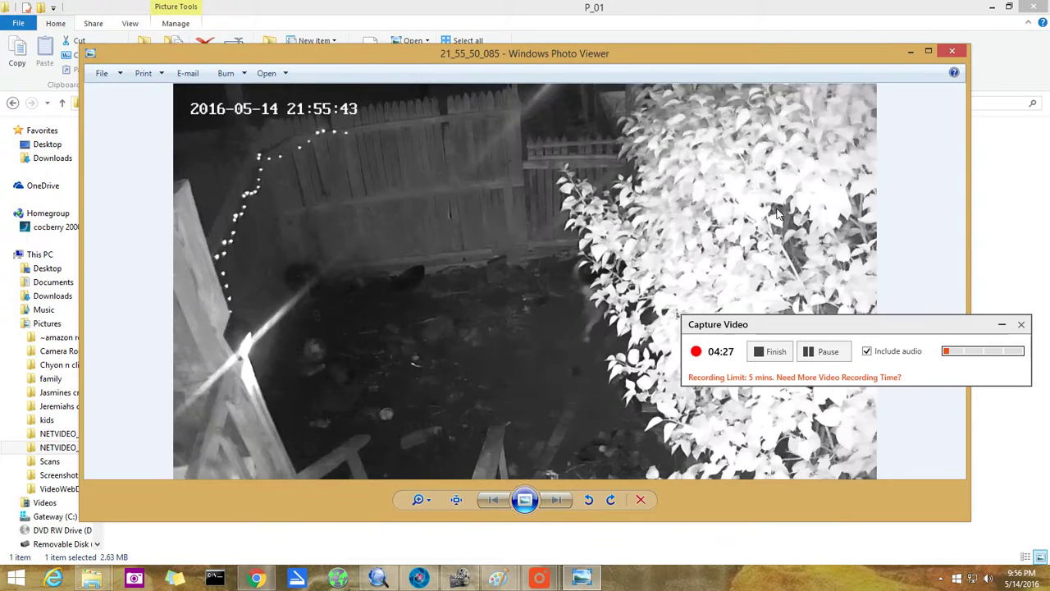
left_click(952, 51)
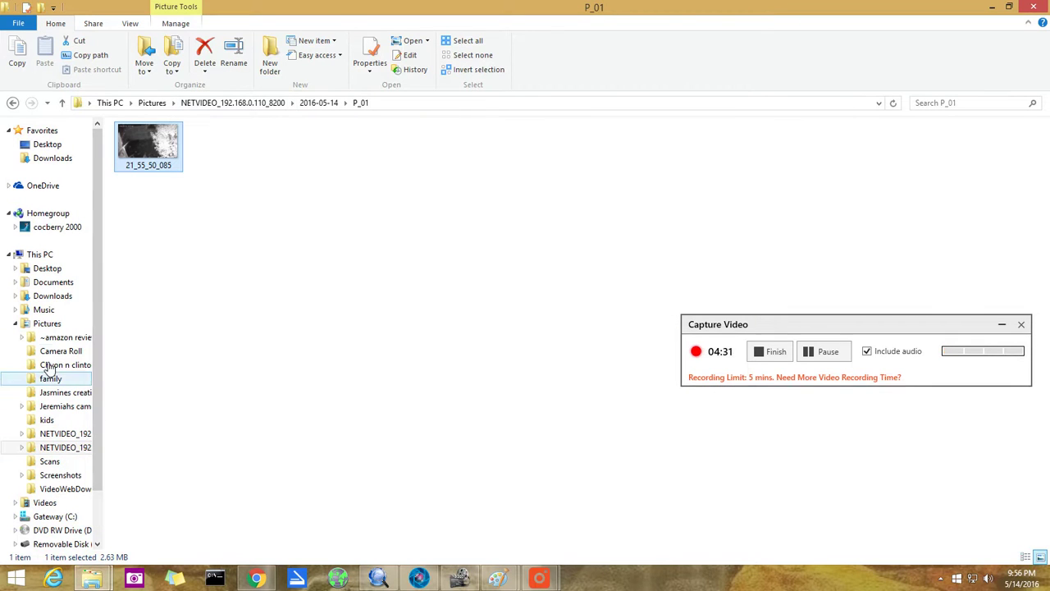
left_click(43, 502)
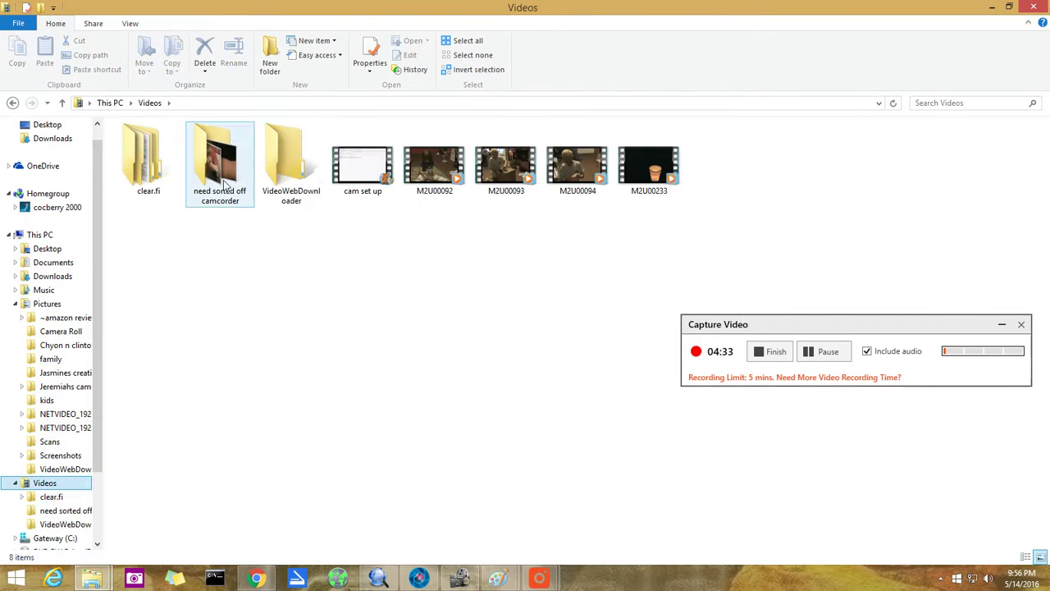